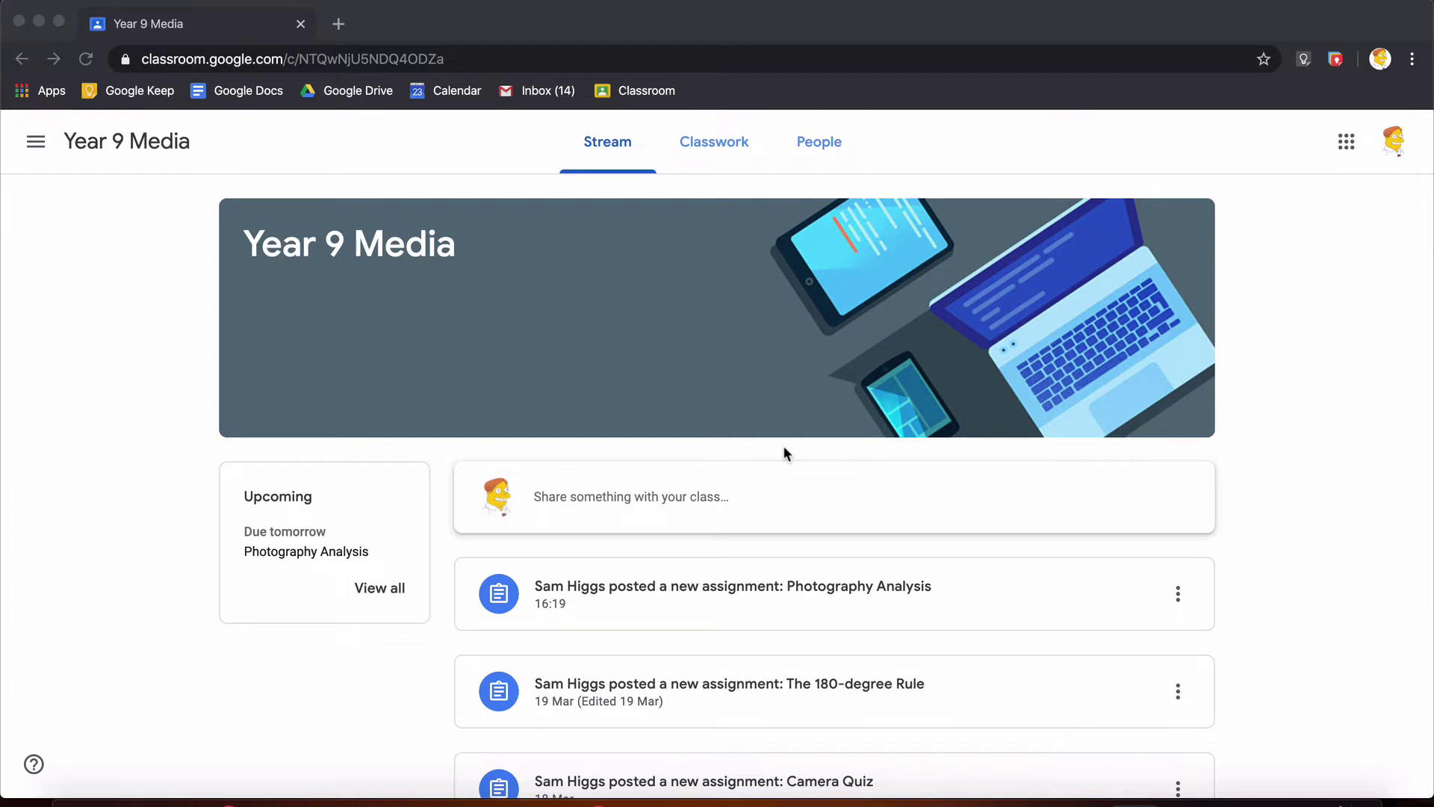
- Show the Year 9 Media Classwork list, grouped under Film and Photography topics
left_click(711, 150)
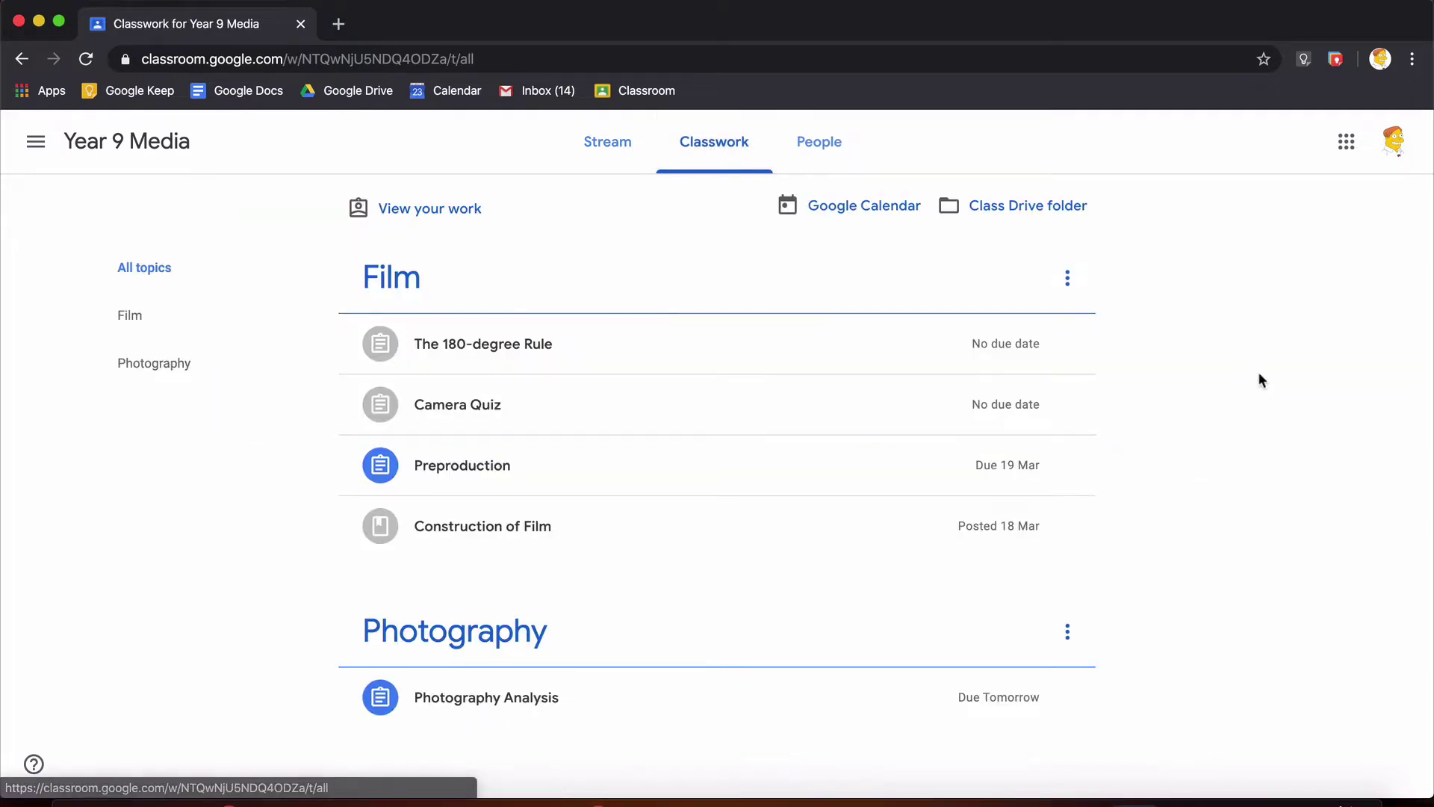
mouse_move(717, 696)
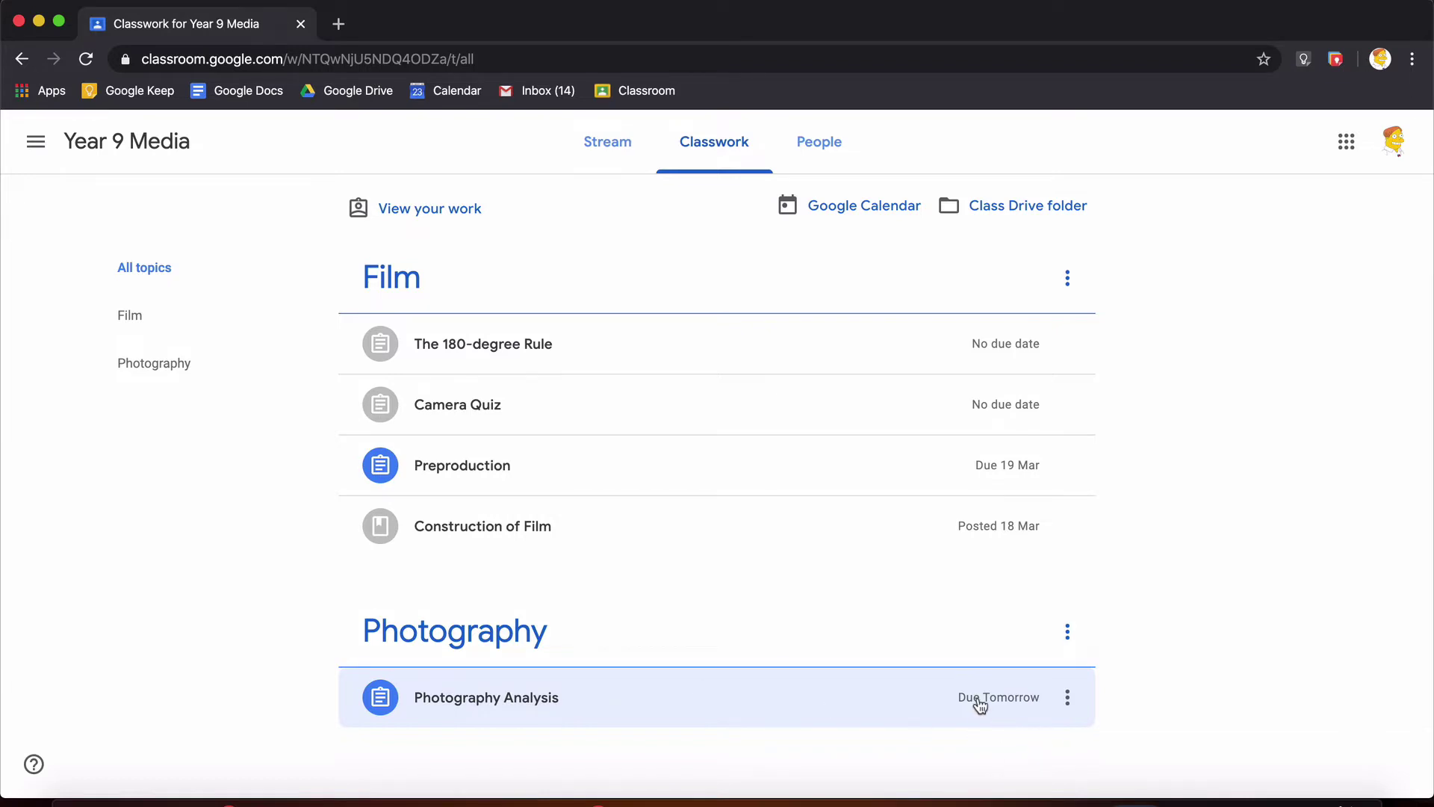
- Expand the Photography Analysis assignment and scroll to its attached Google Doc
left_click(598, 702)
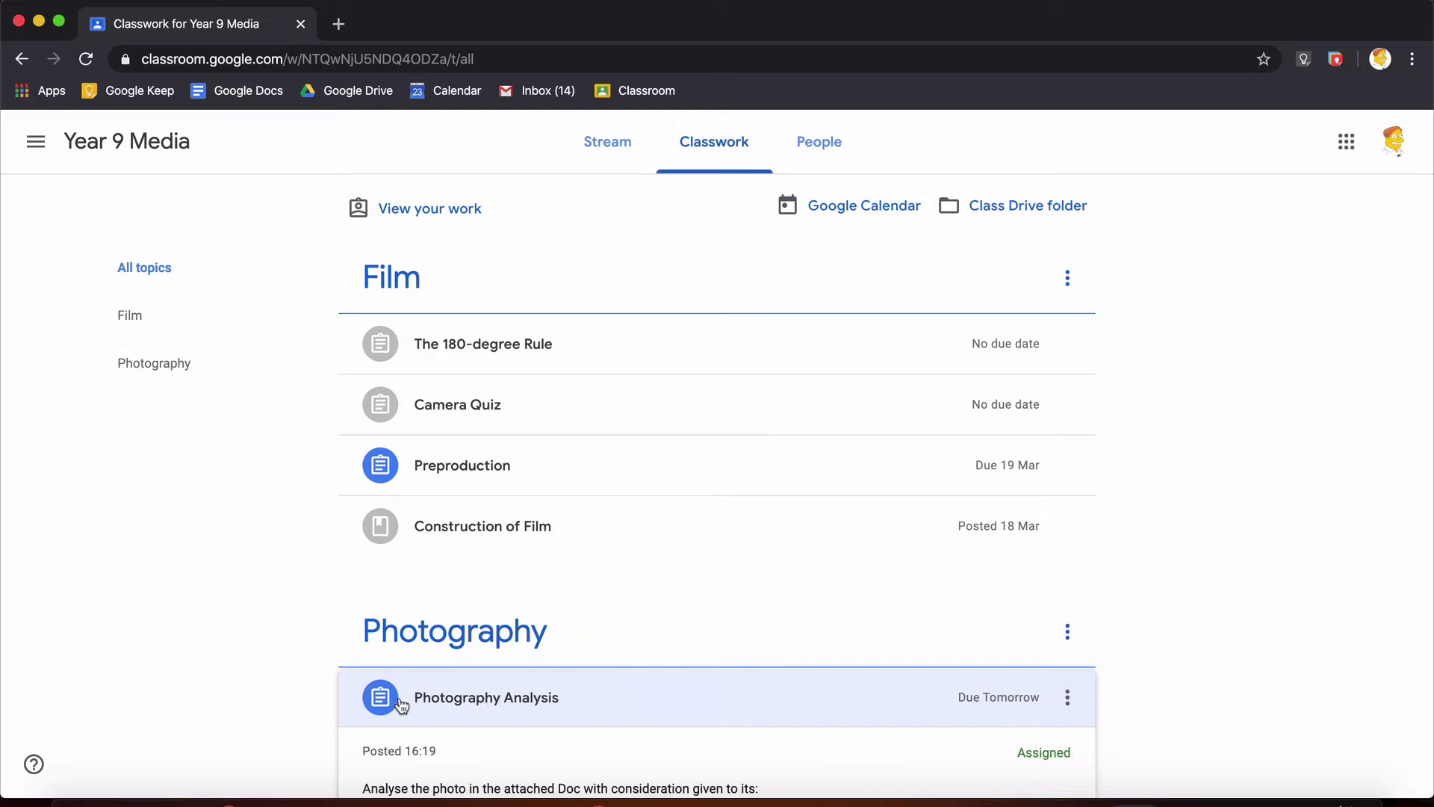
scroll(401, 705, "down", 4)
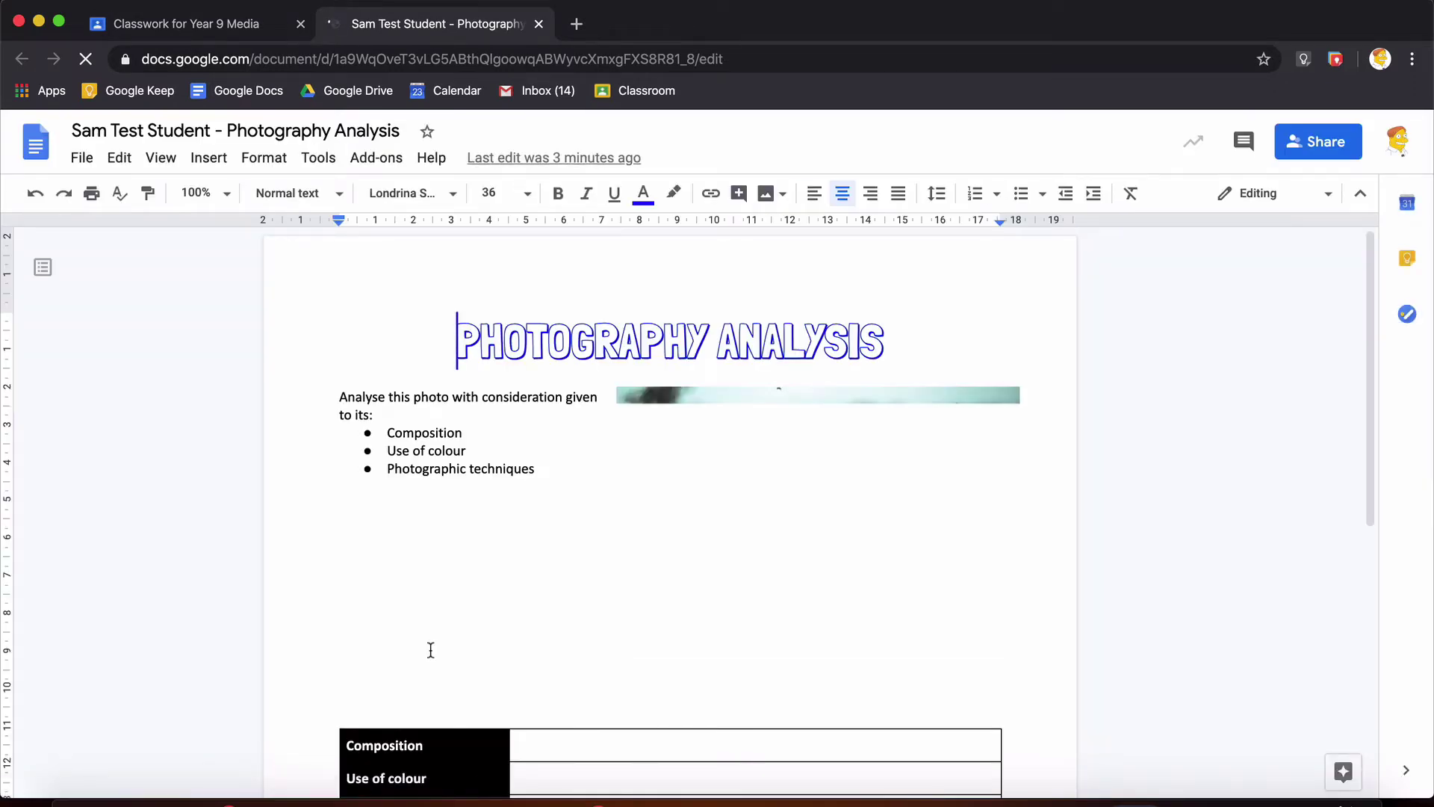
- Enter 'fghdsagvdsa', 'vdavfadf' and 'vadfbgadfbfad' in the Composition, colour and techniques cells
scroll(430, 650, "down", 3)
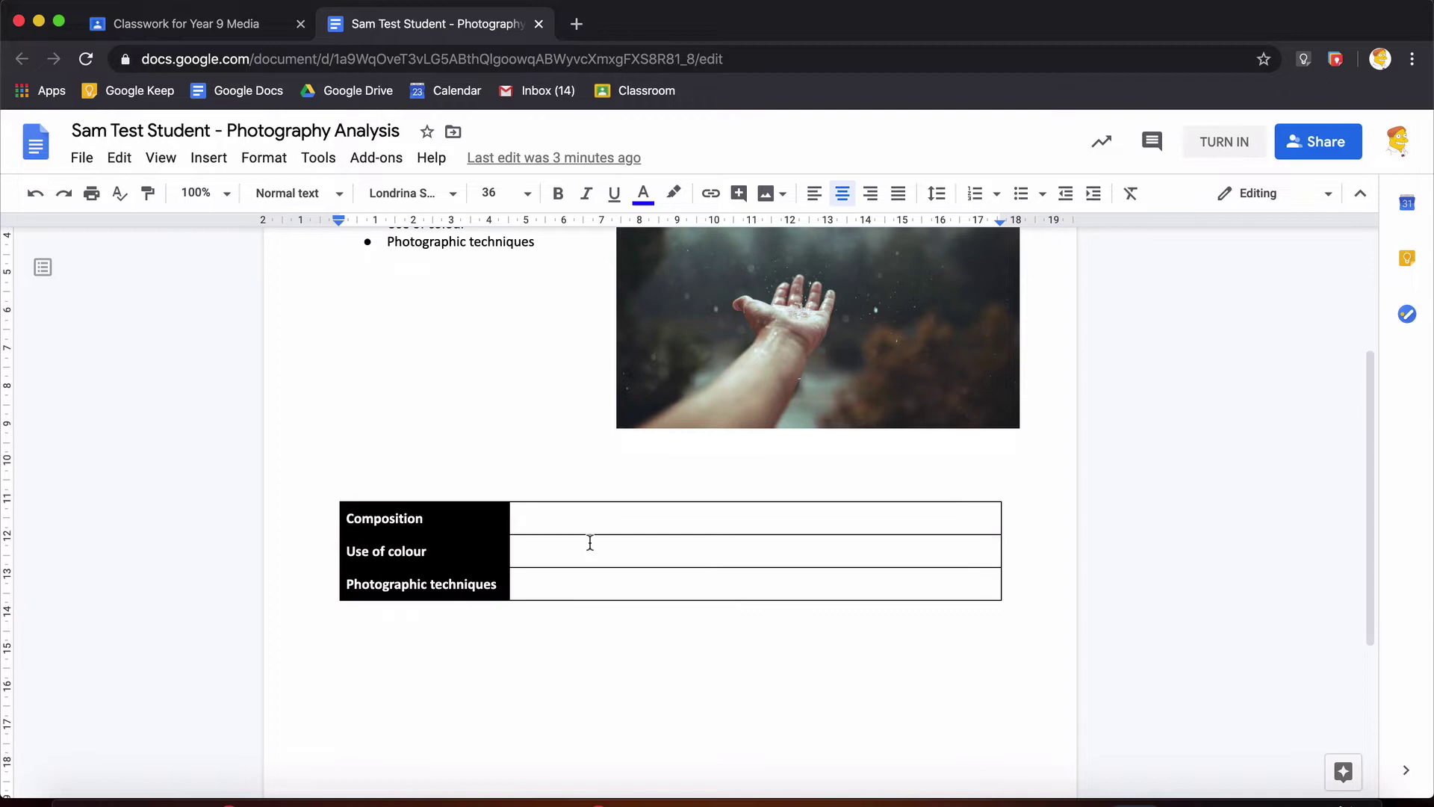
left_click(587, 520)
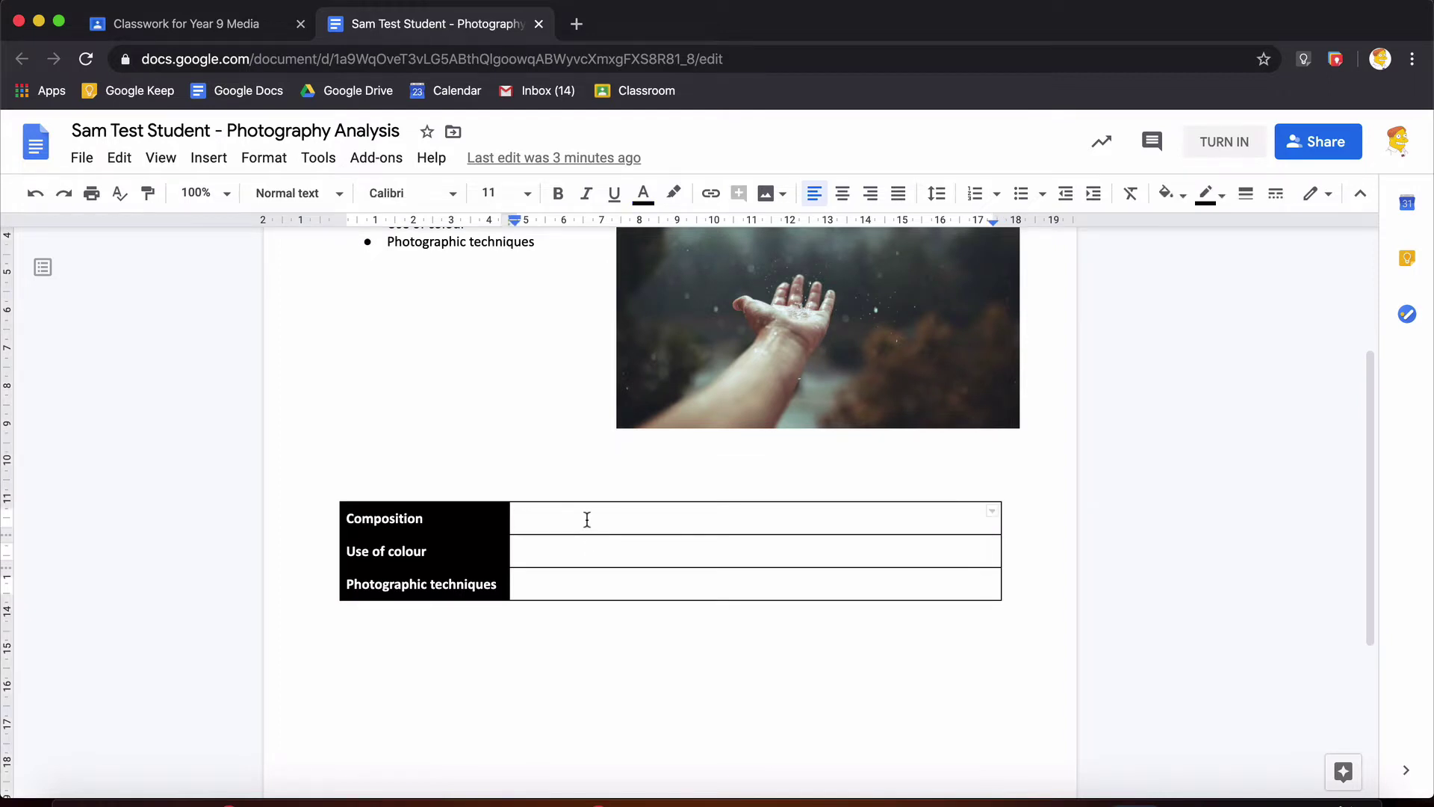
type("fghdsagvdsa")
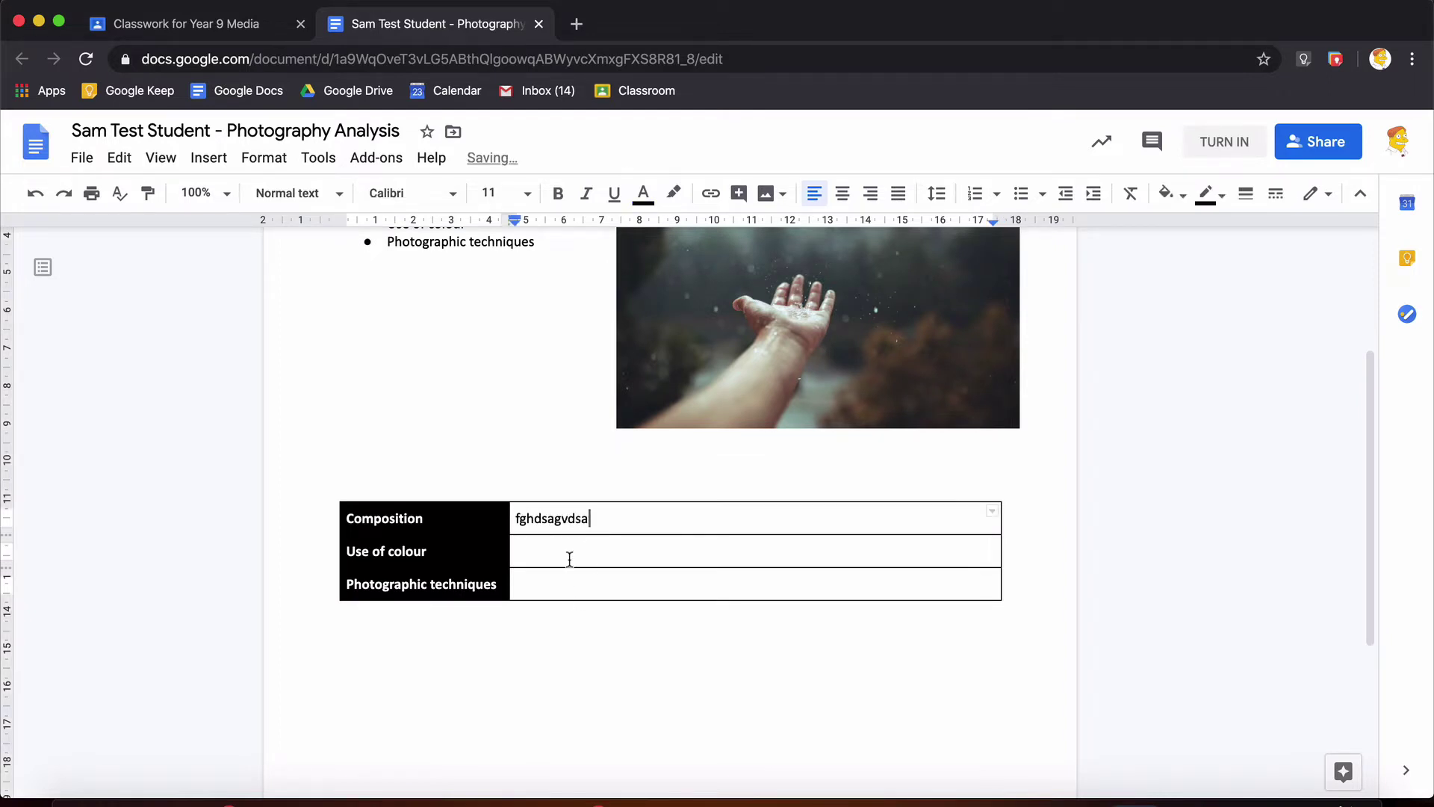
left_click(569, 559)
type("vdavfadf")
left_click(531, 587)
type("vadf")
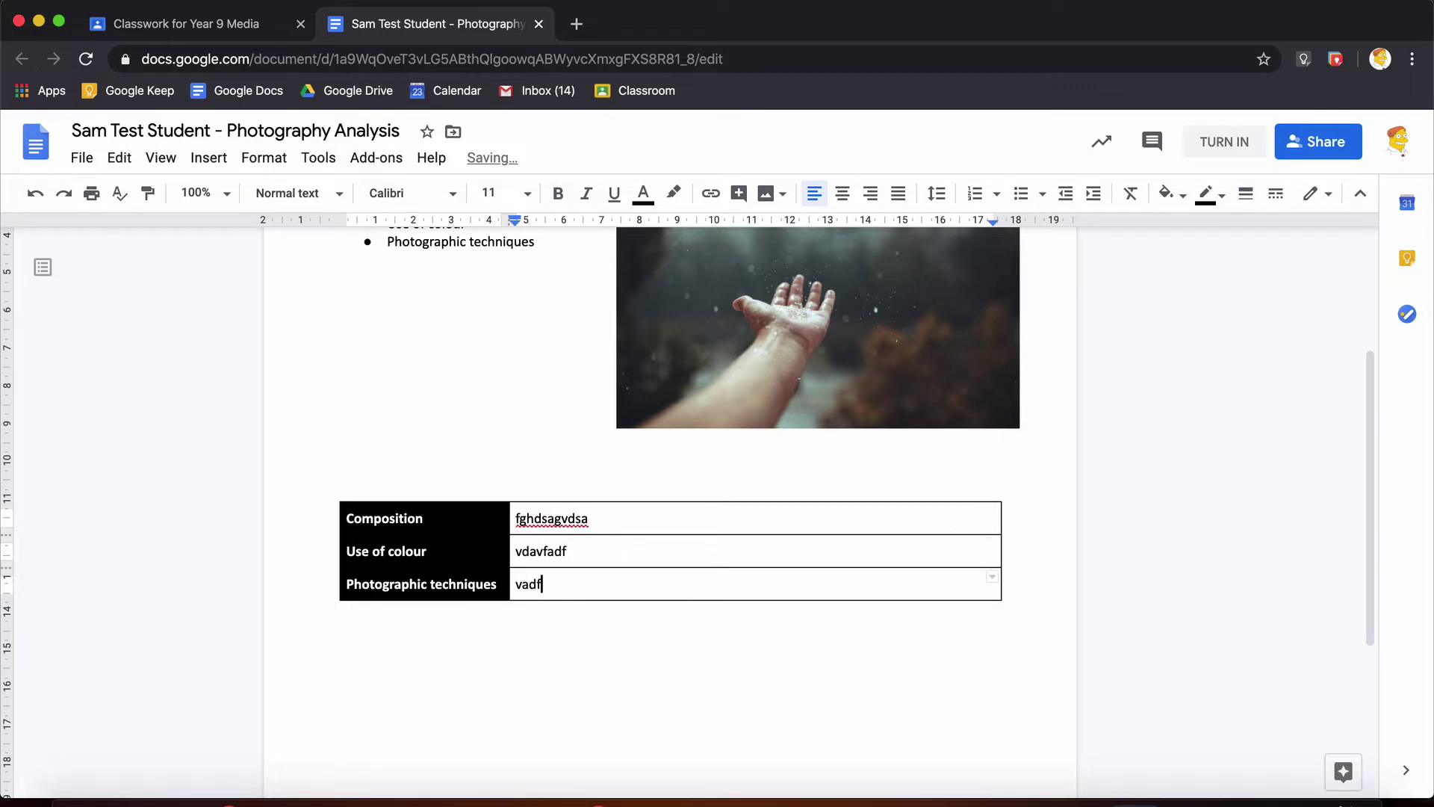
type("bgadfbfad")
left_click(1141, 618)
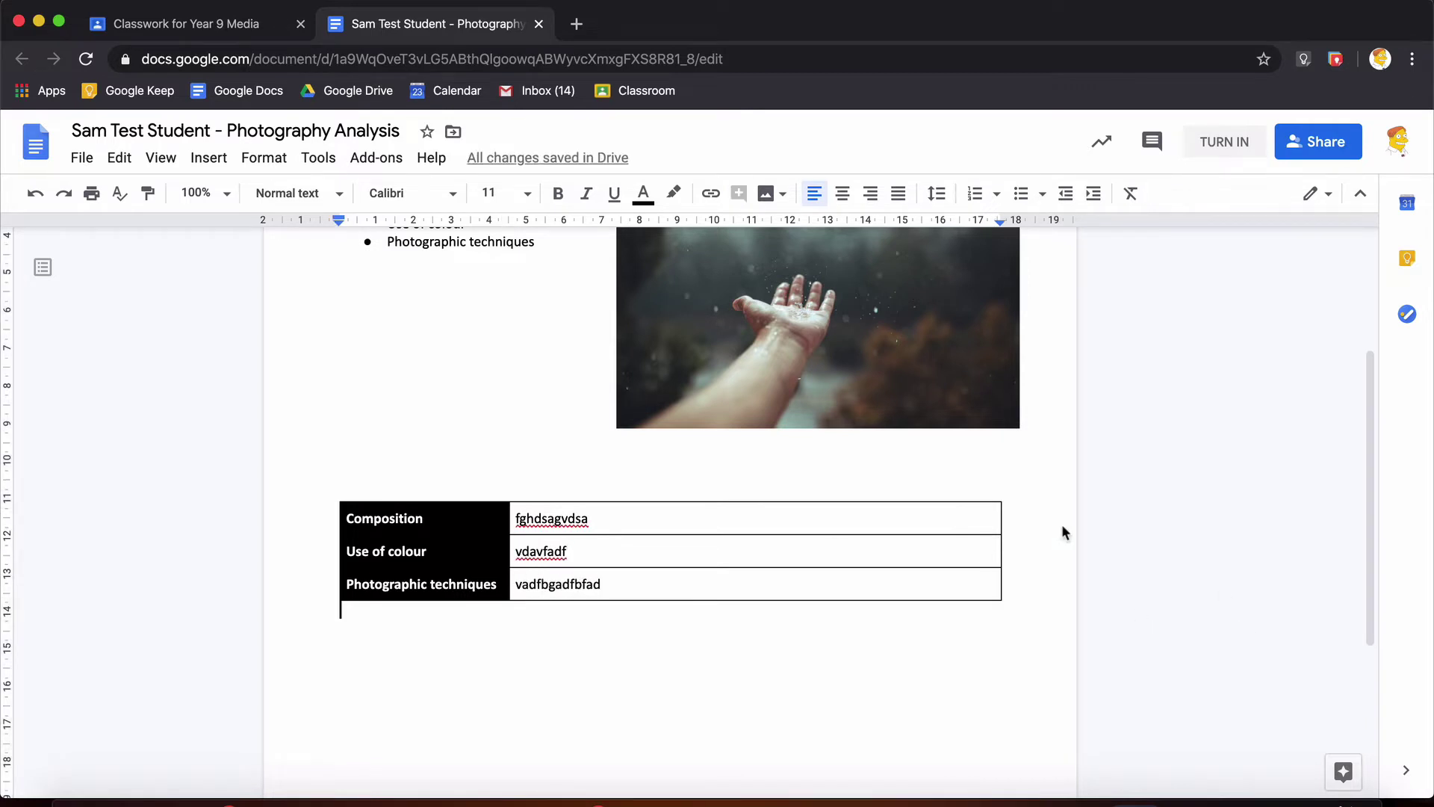
scroll(922, 489, "up", 5)
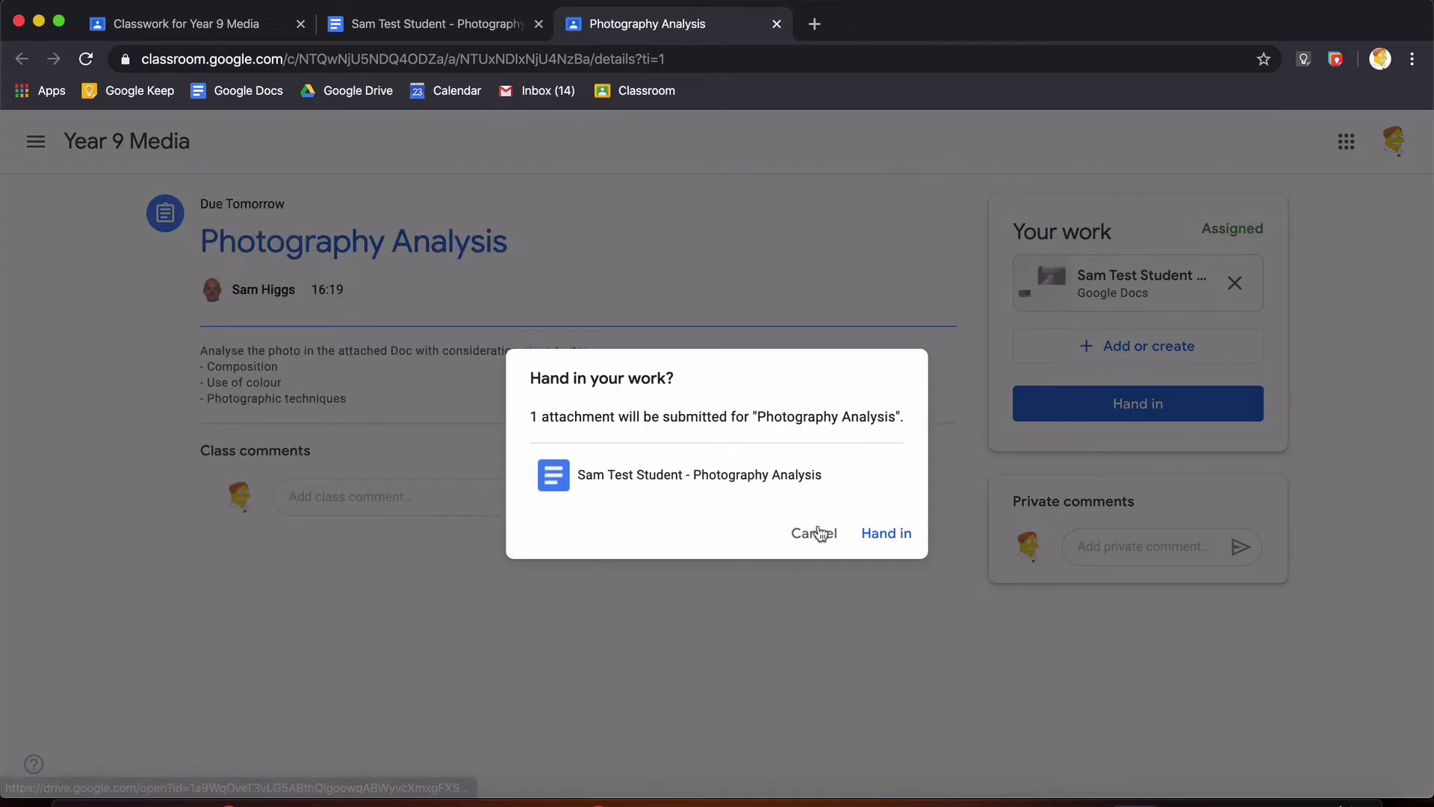
- Confirm handing in Photography Analysis with the Google Doc attached
left_click(884, 539)
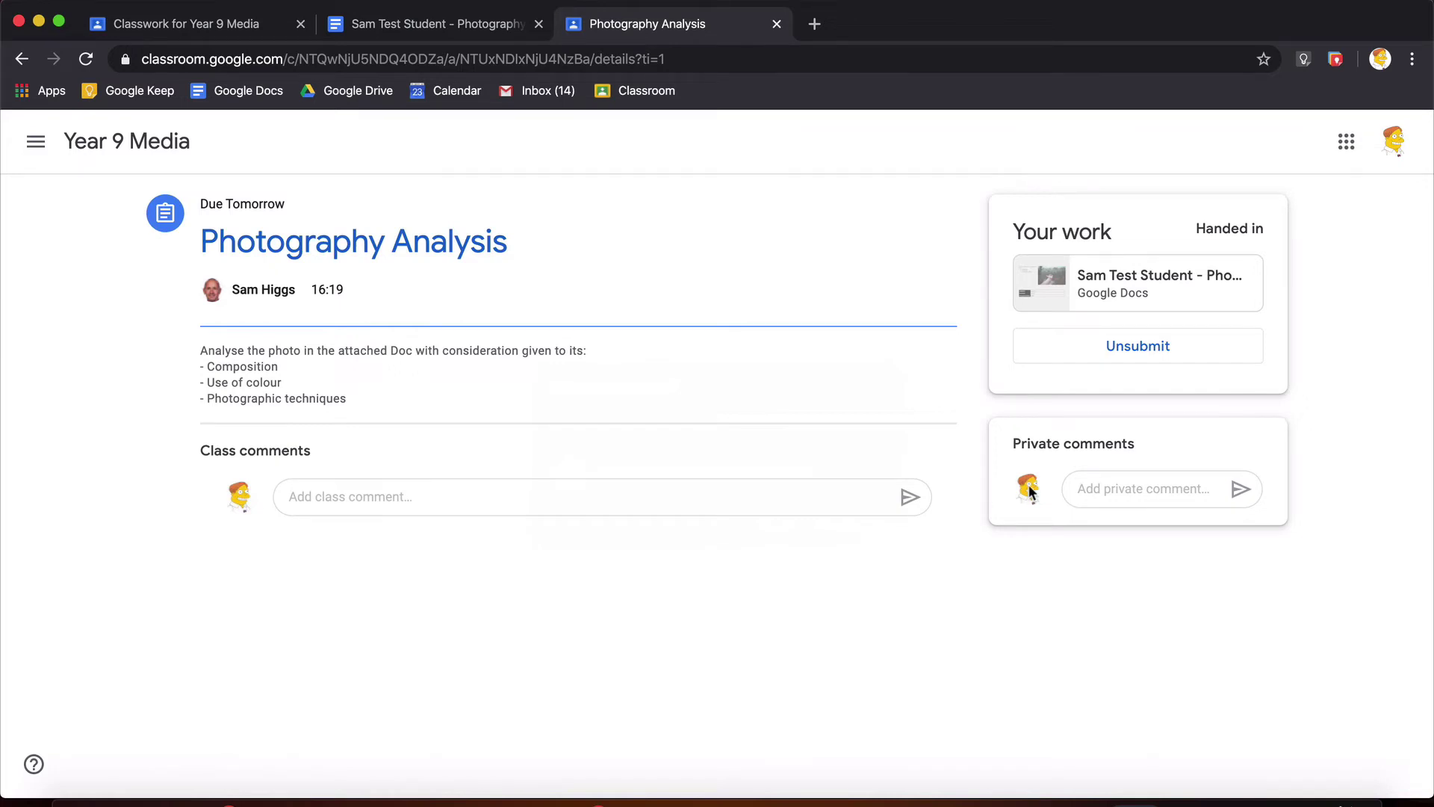
- Unsubmit the Photography Analysis work and confirm, returning it to Assigned status
left_click(1098, 350)
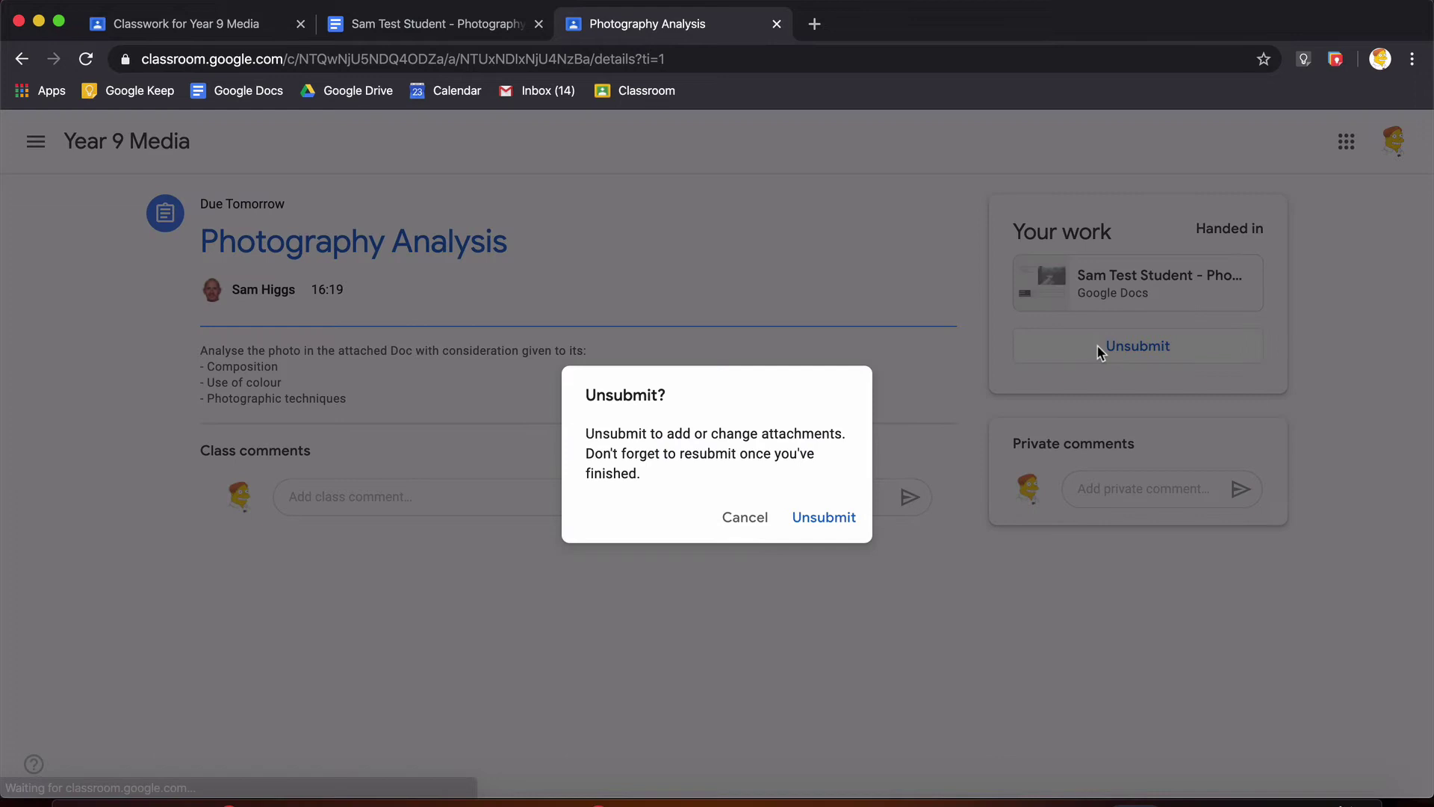
left_click(815, 526)
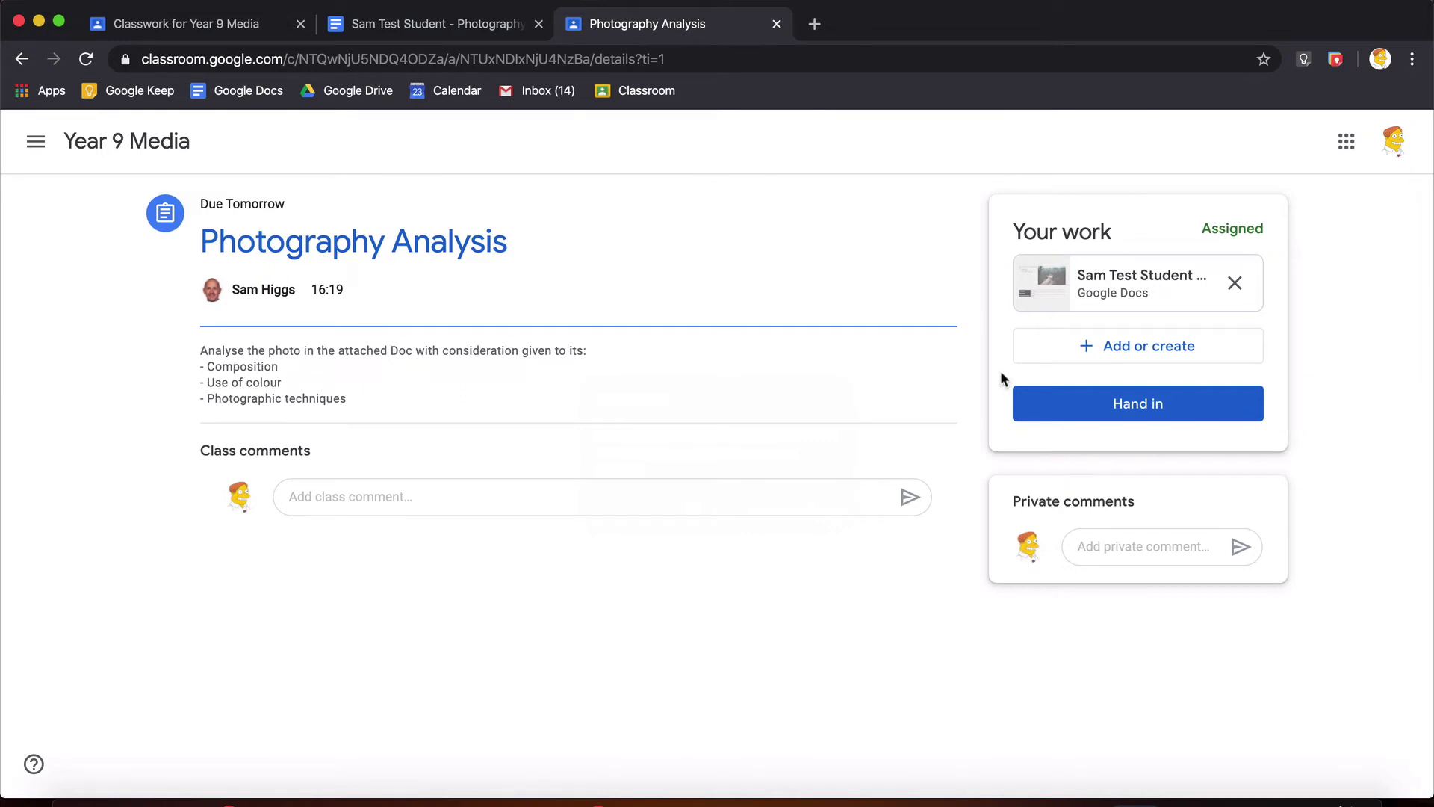
- Choose to add a File upload from Add or create on the Photography Analysis work
left_click(1211, 359)
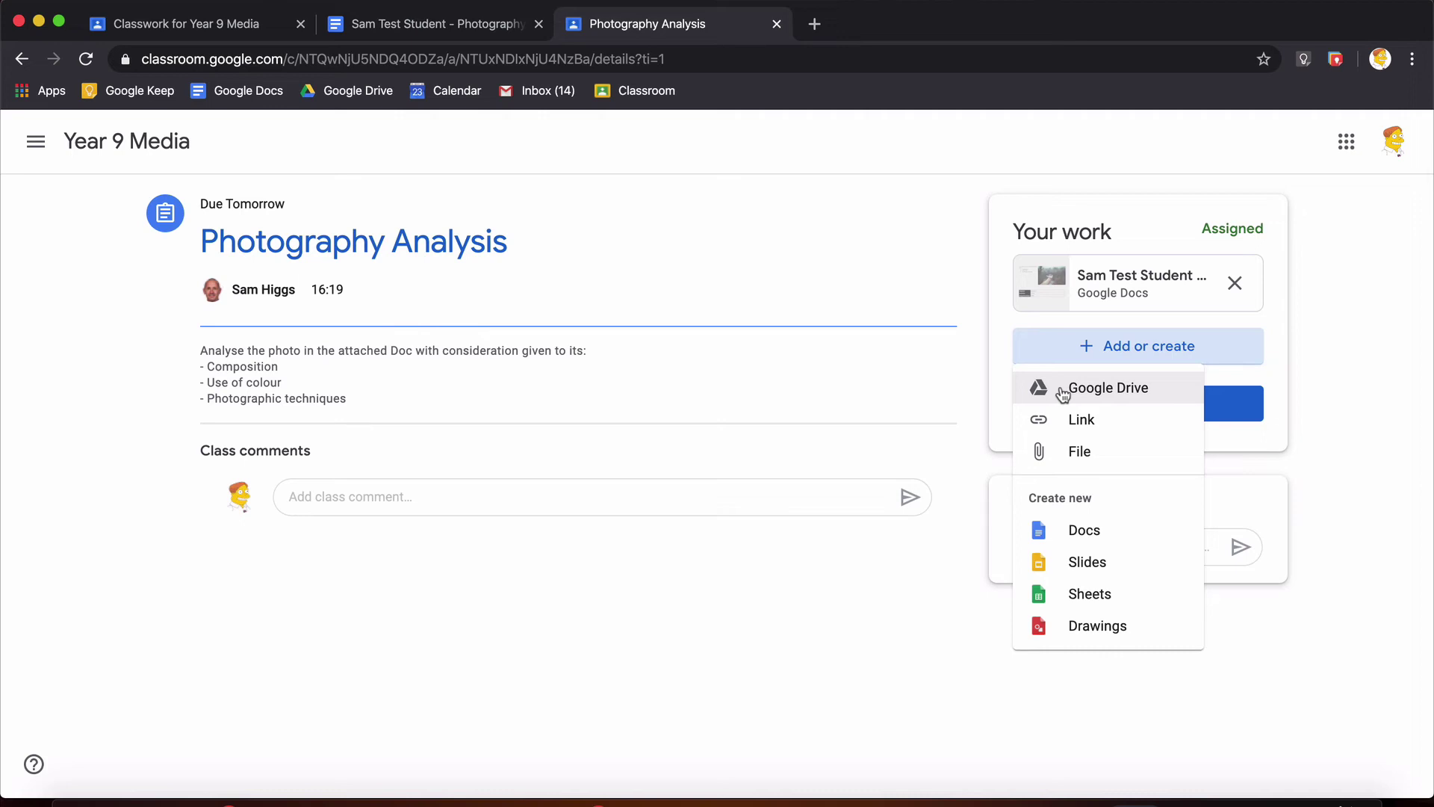
left_click(1068, 454)
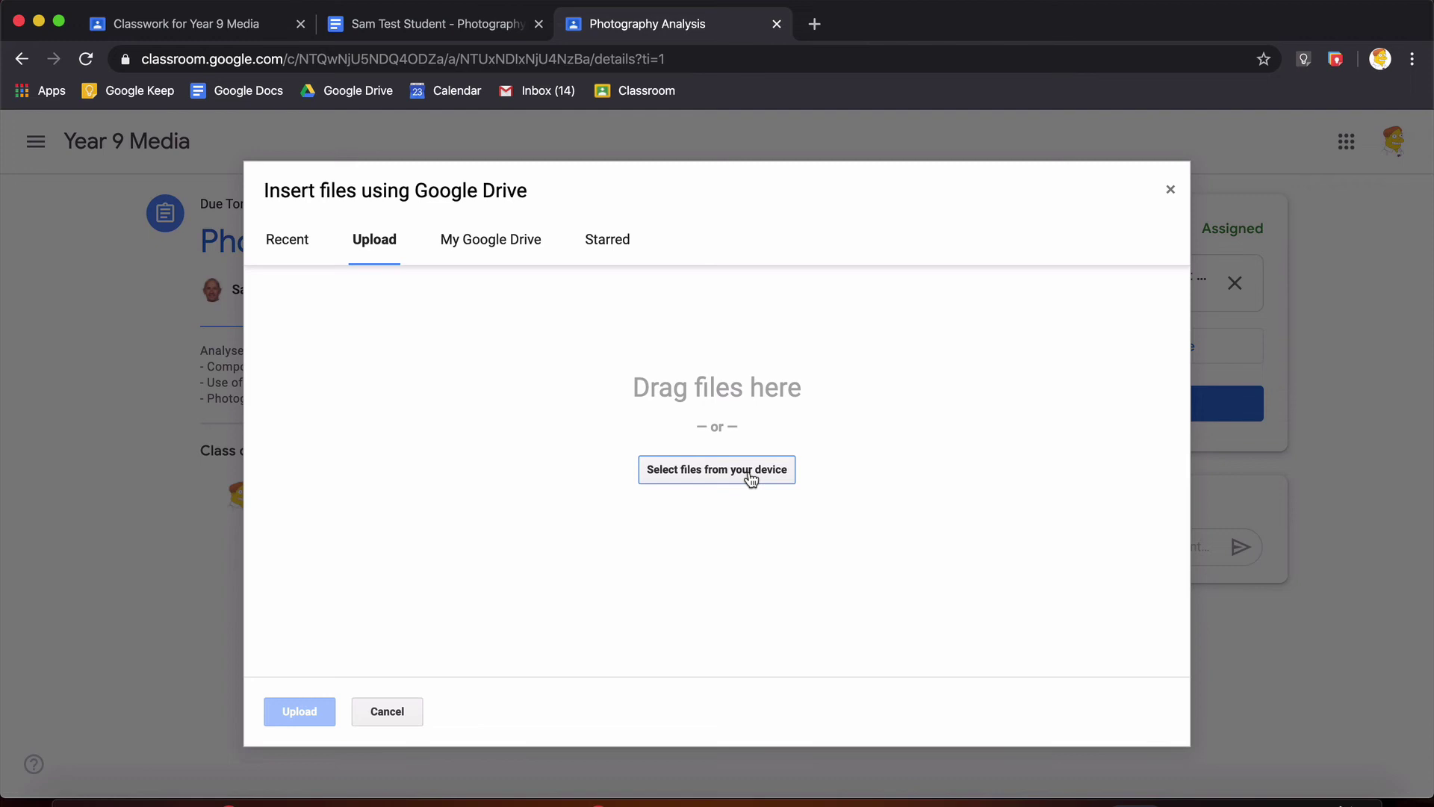
- Upload video.mp4 from the Downloads folder into the Drive insert dialog
left_click(90, 801)
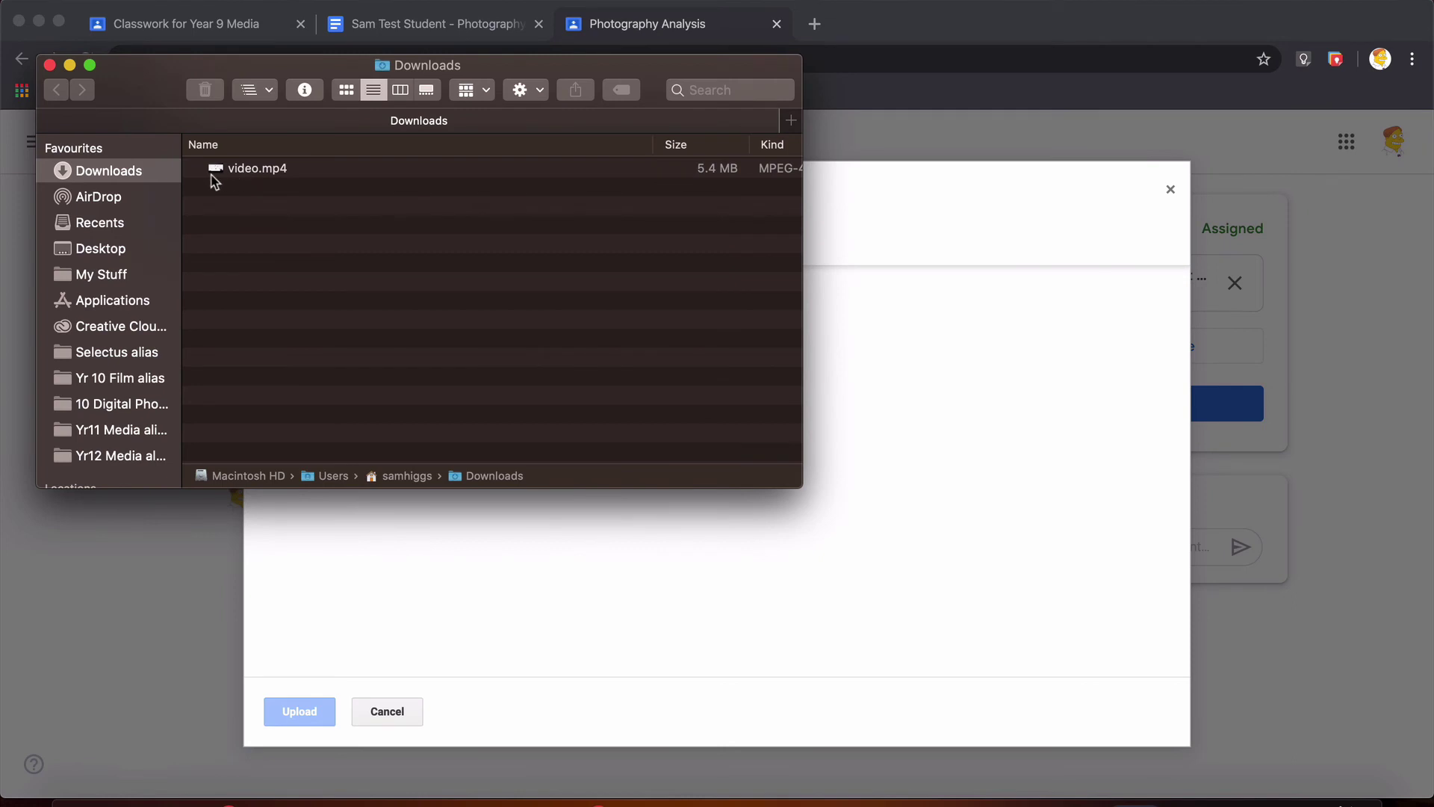
left_click(228, 178)
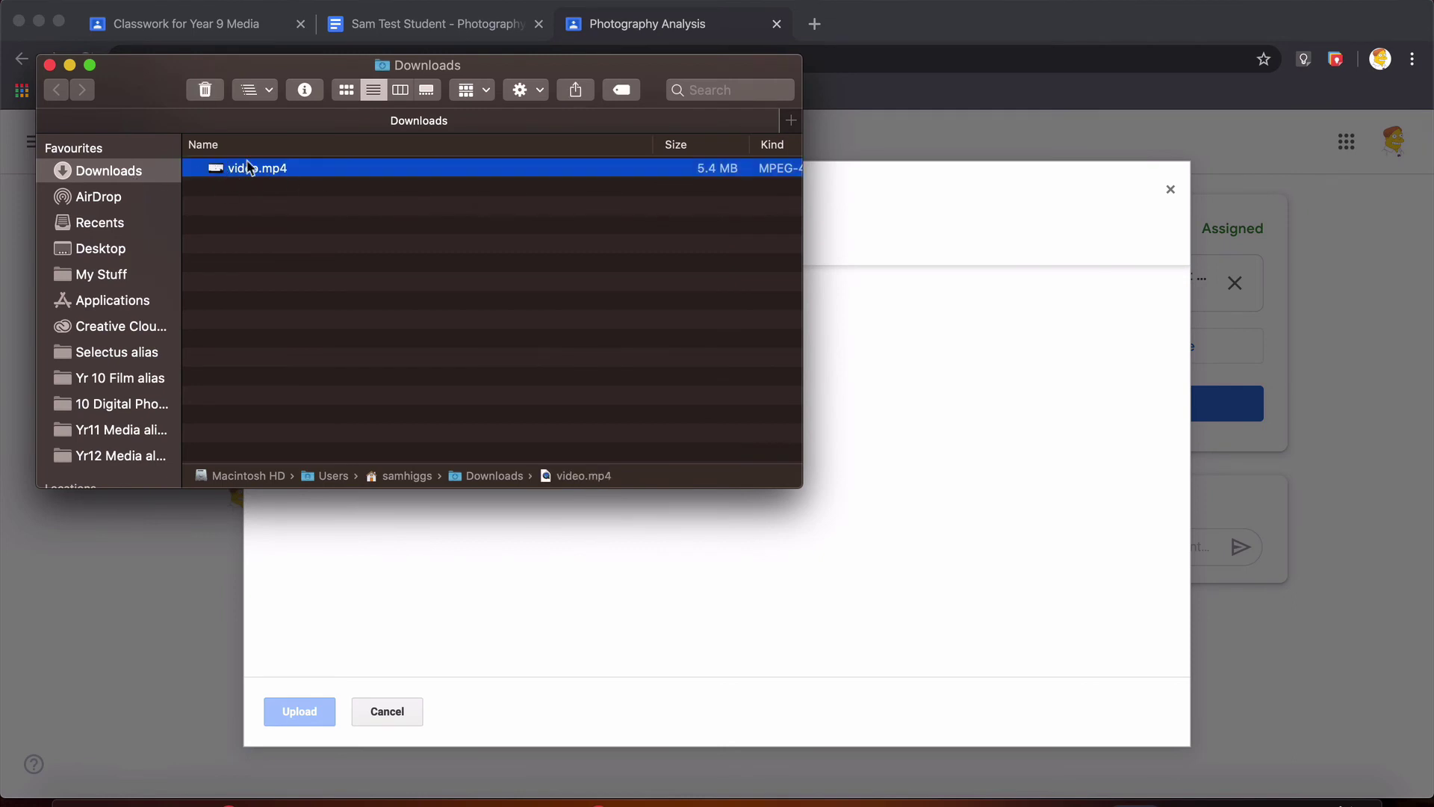
left_click_drag(243, 171, 983, 388)
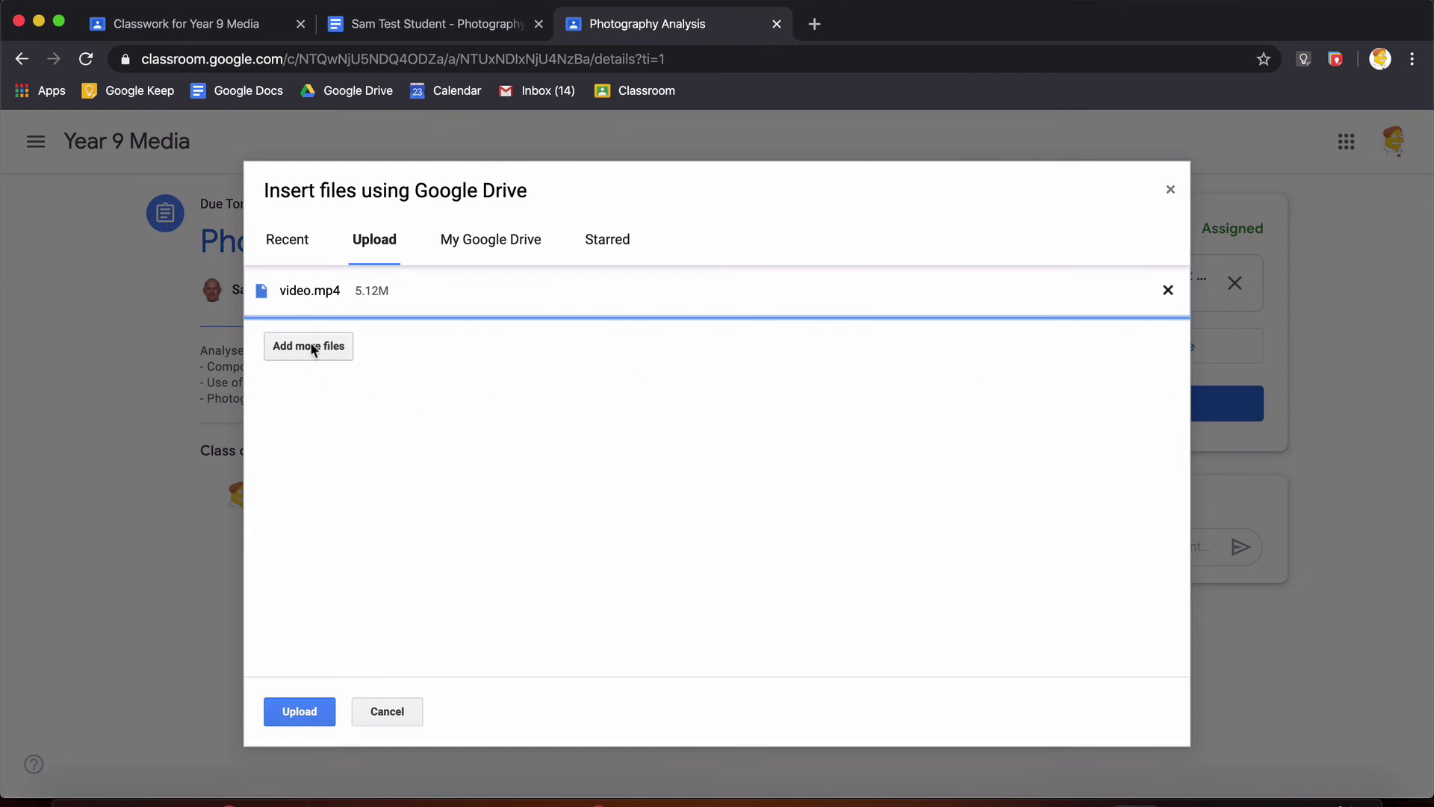
left_click(293, 715)
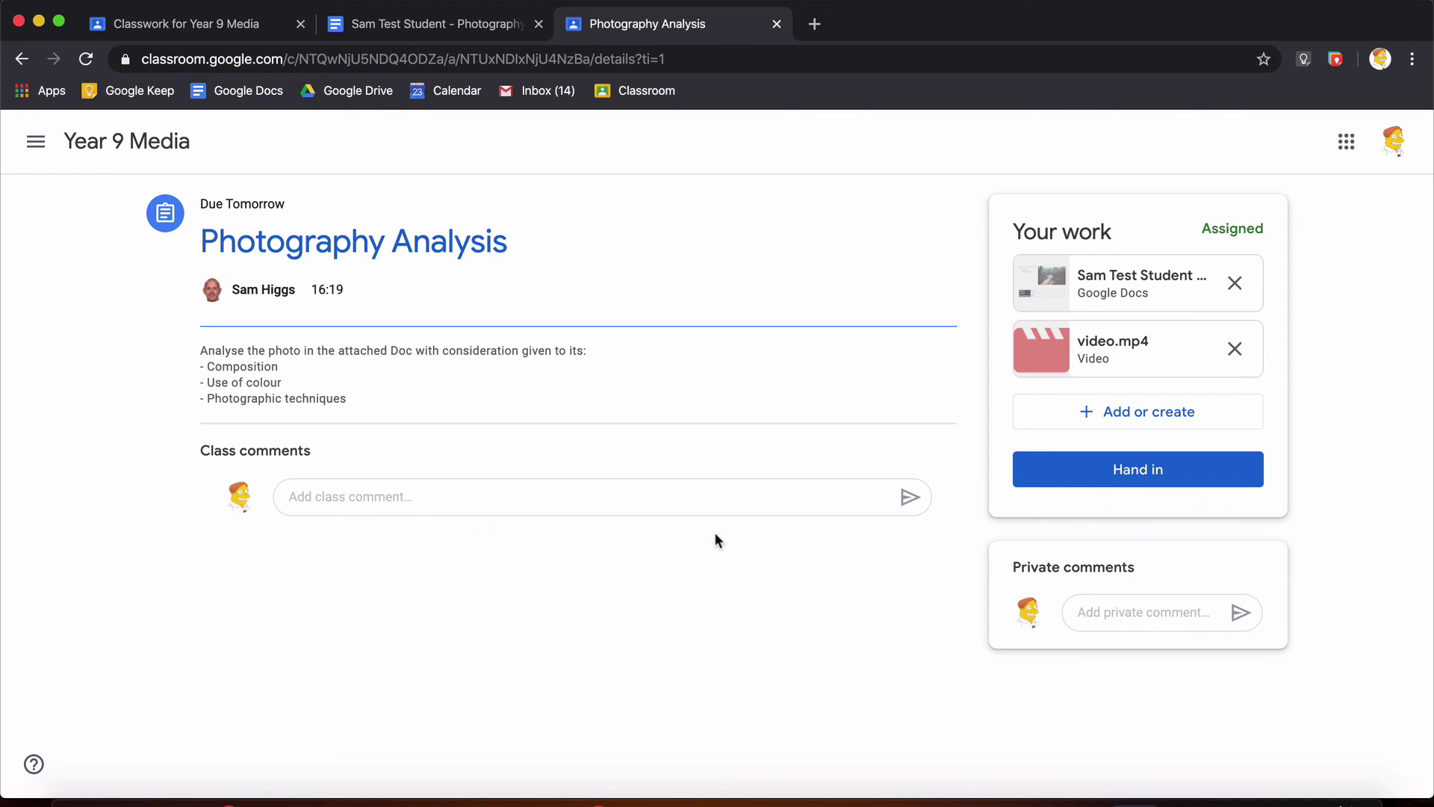
- Submit the Photography Analysis work with the Doc and video.mp4, confirming the hand-in
left_click(1113, 621)
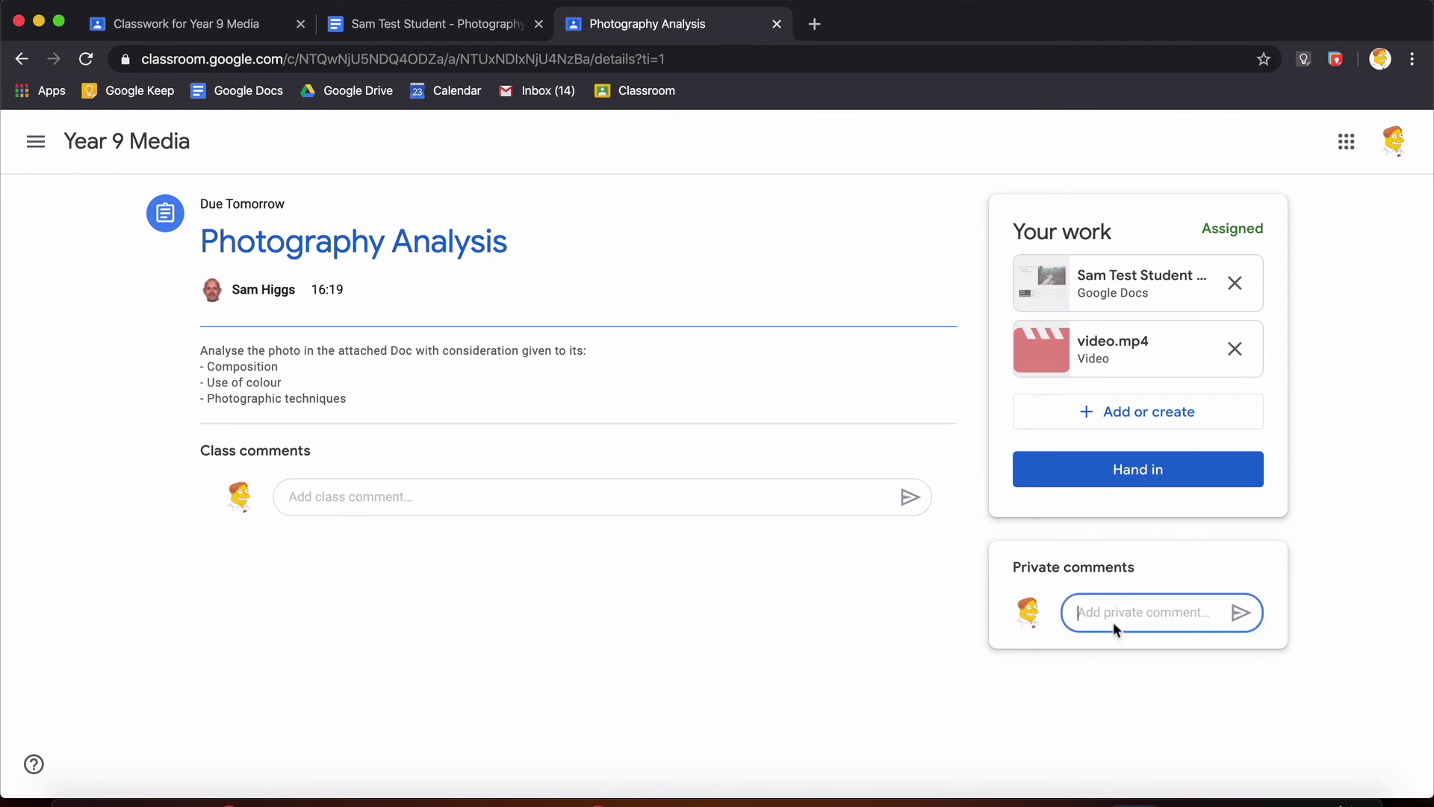
left_click(384, 493)
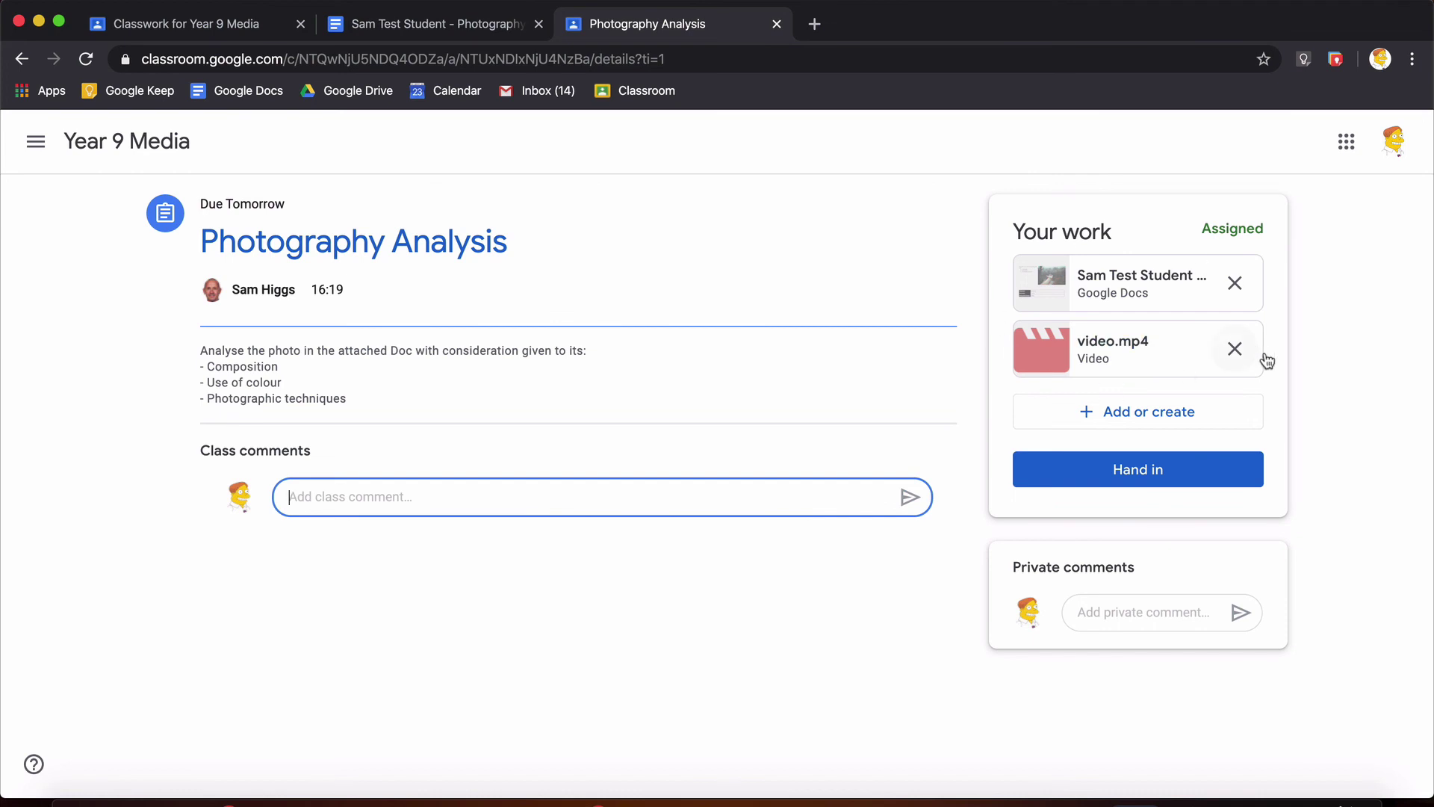
left_click(1154, 478)
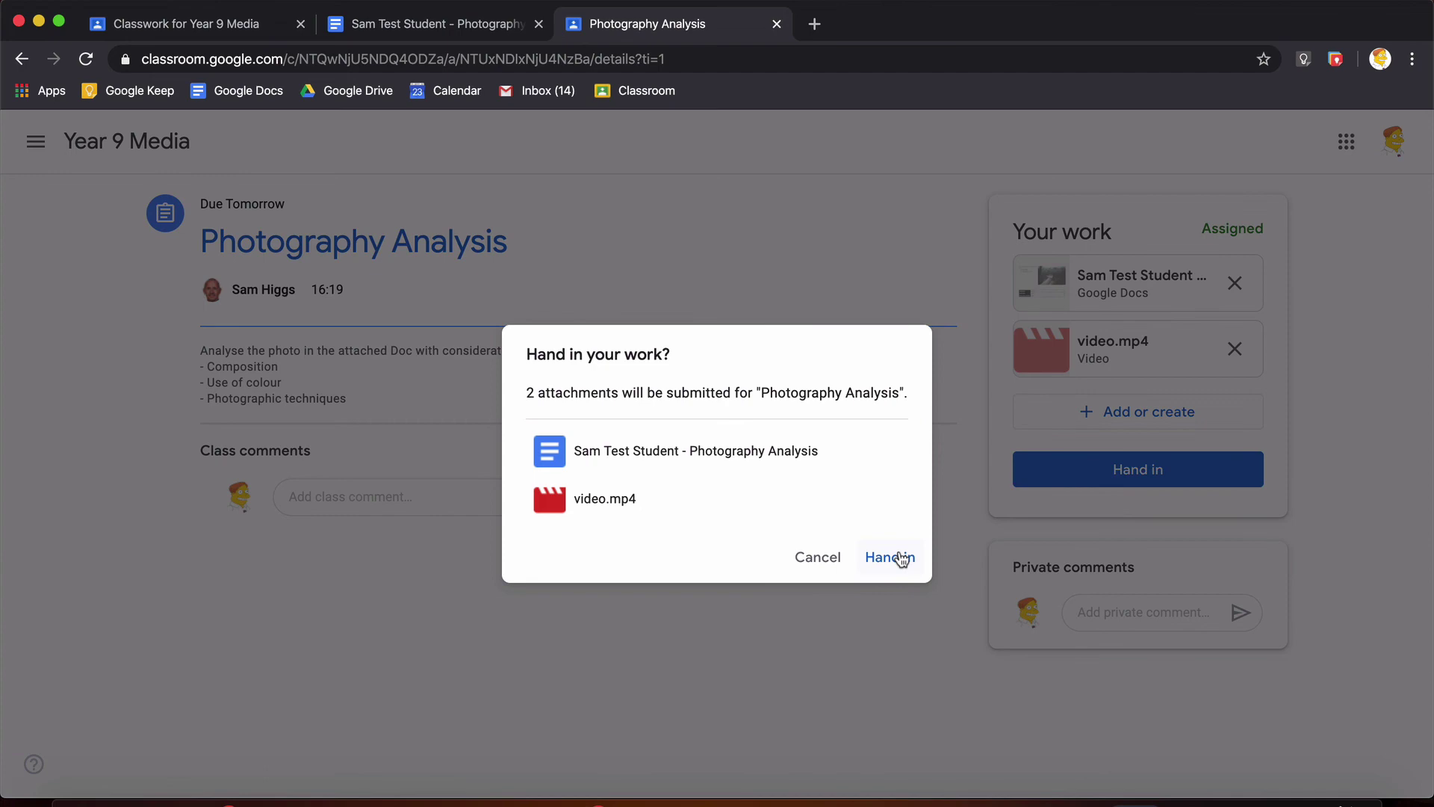
left_click(900, 558)
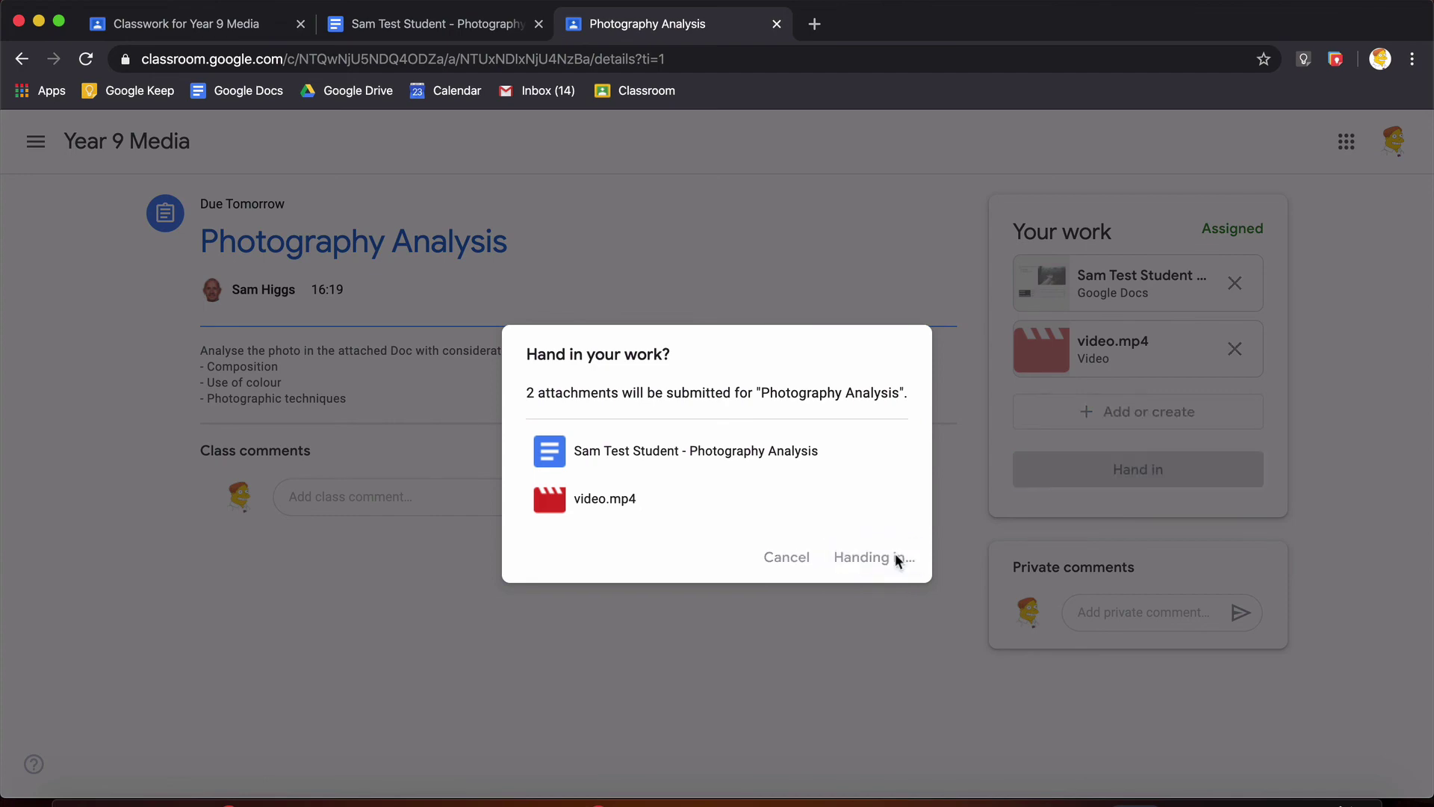